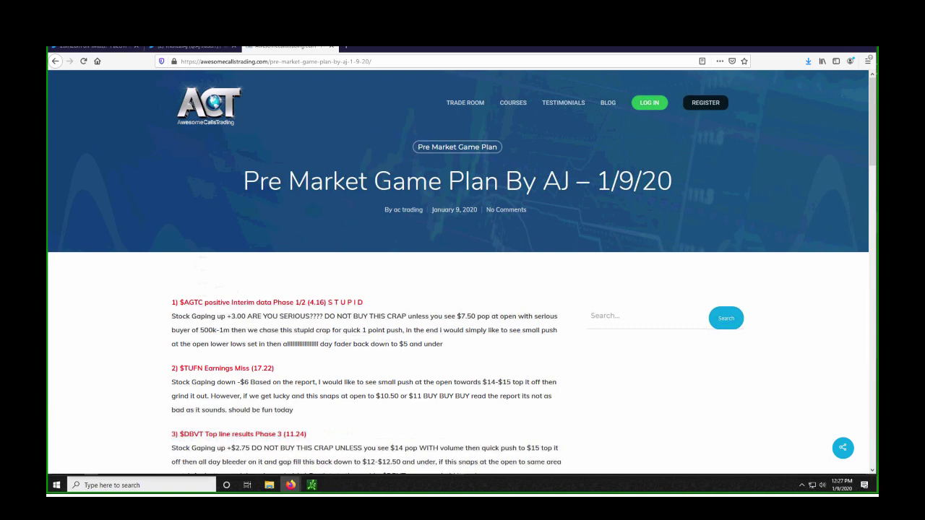
- View the 10,480-profit tweet's P&L screenshot full-size, then close the photo viewer
click(62, 46)
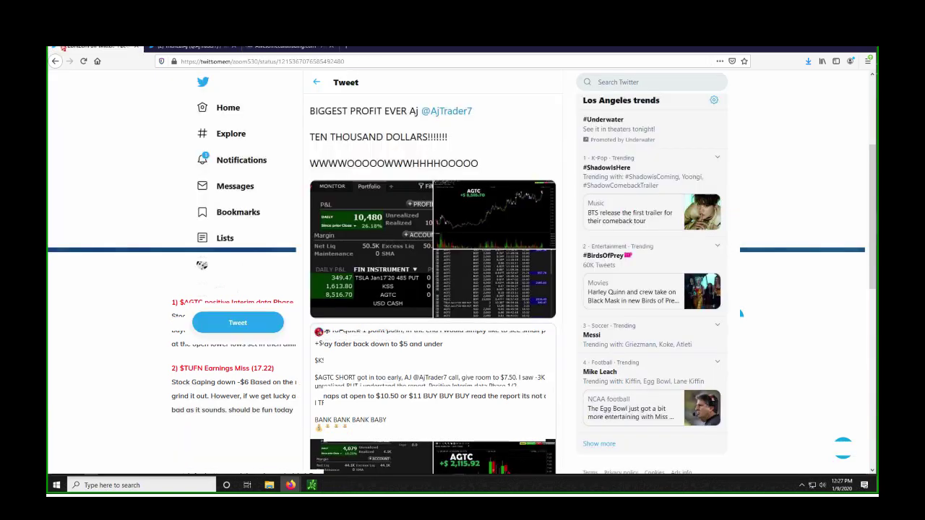
click(373, 233)
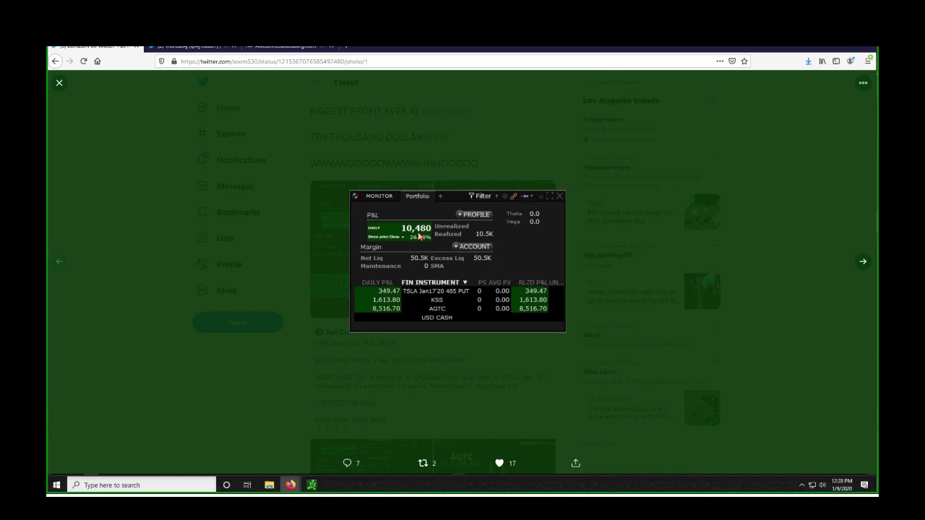
click(160, 246)
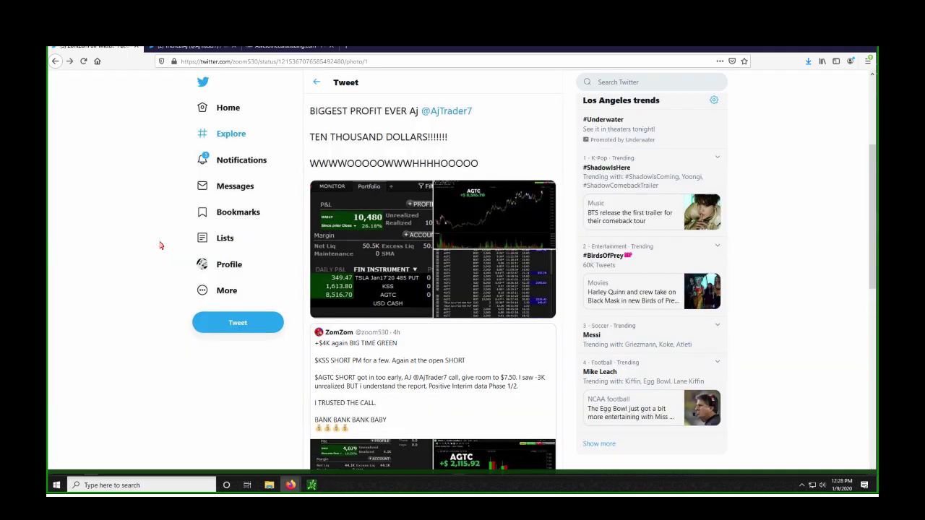
- Check the Twitter notifications feed, then return to the 1/9/20 Awesome Calls Trading game plan
click(314, 83)
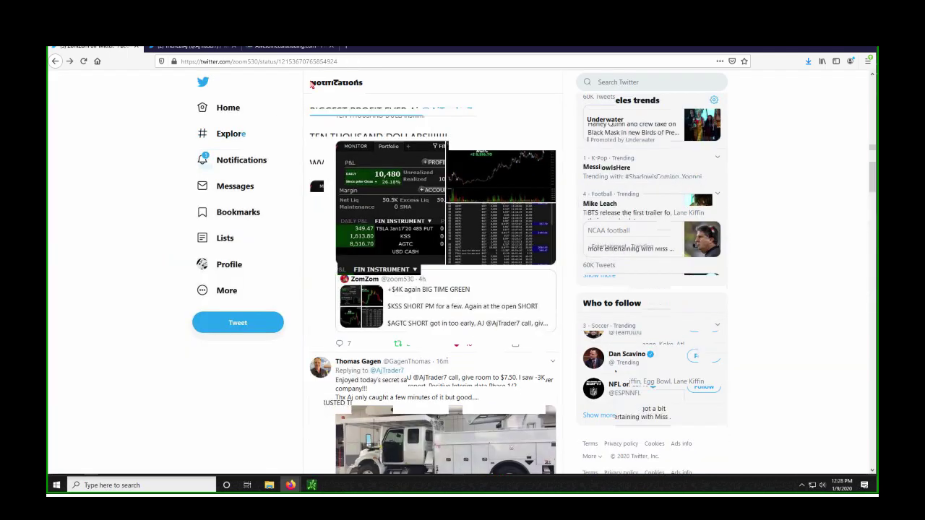
click(221, 165)
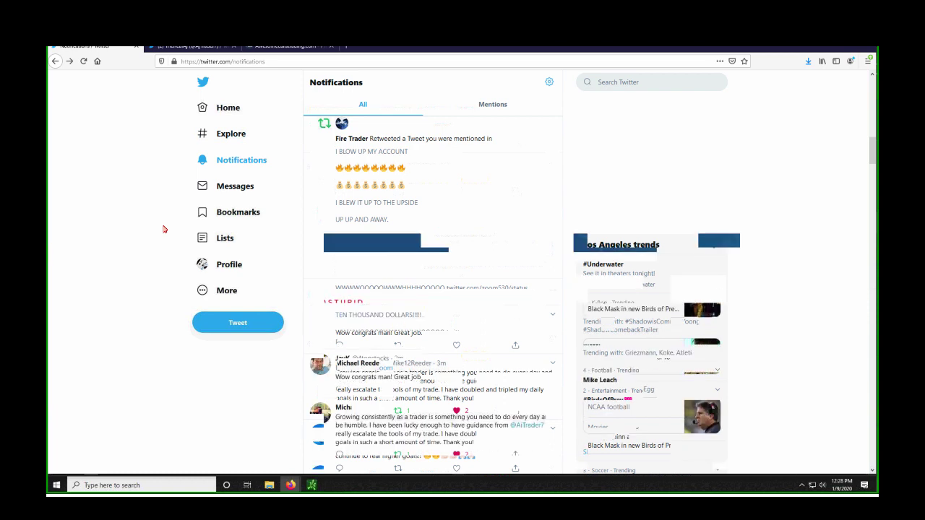
key(ctrl+3)
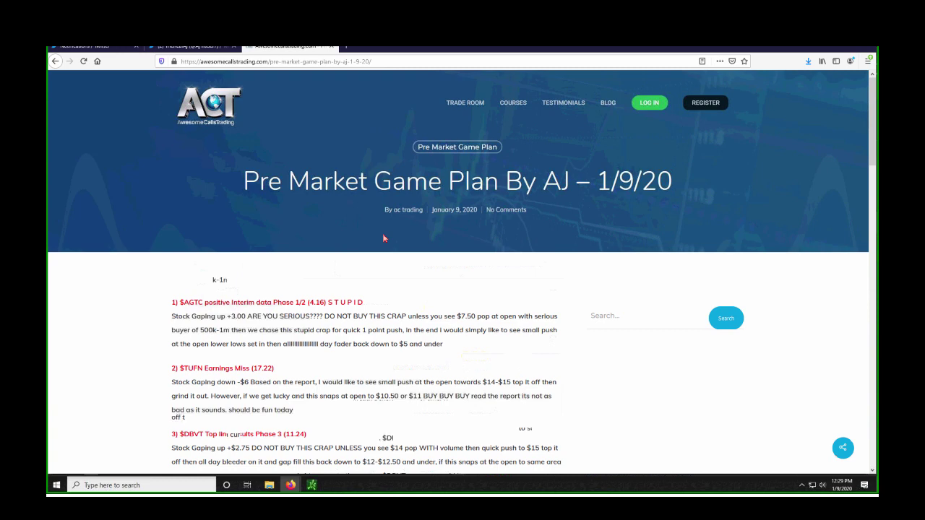
- Highlight 'Phase 1/2' and the $7.50 entry level in the $AGTC plan entry
scroll(390, 283, down, 2)
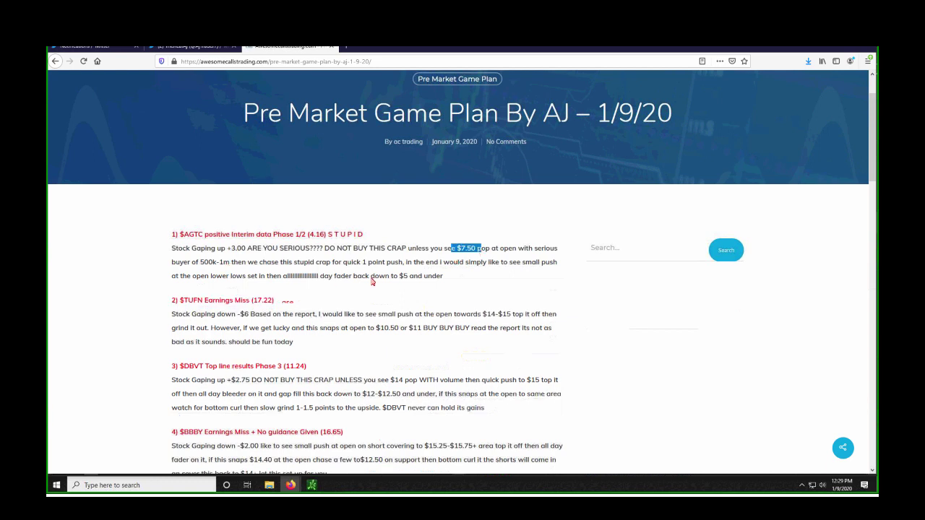
drag(275, 236, 309, 234)
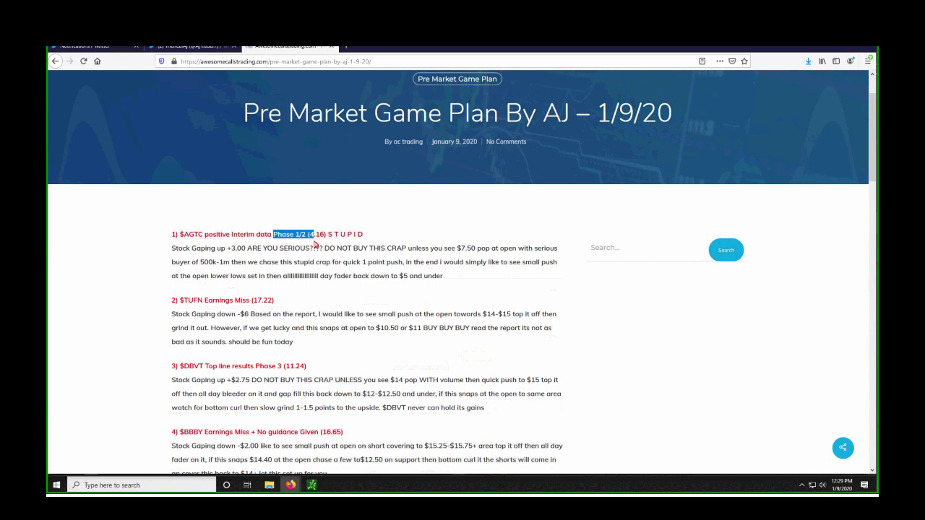
drag(456, 249, 476, 251)
- Bring thinkorswim forward and set the left chart's timeframe to Today : 1m
mouse_move(317, 490)
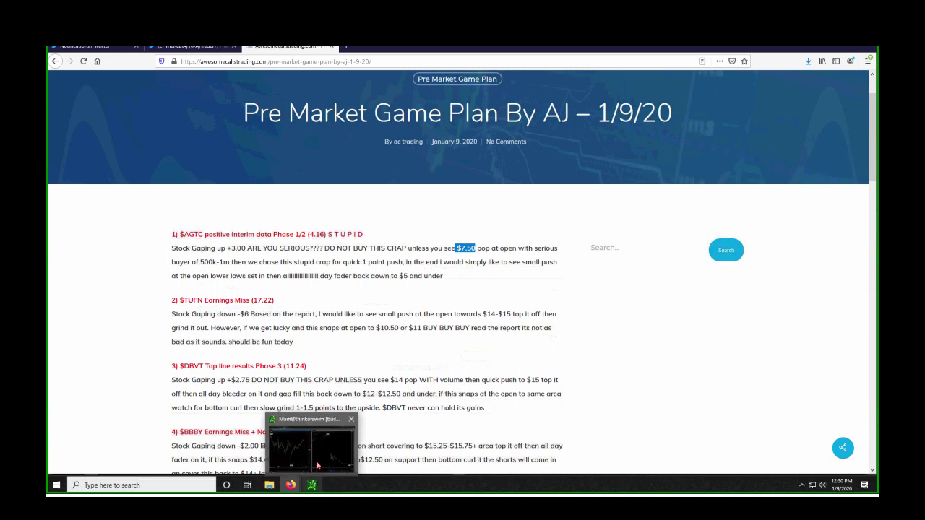
click(316, 466)
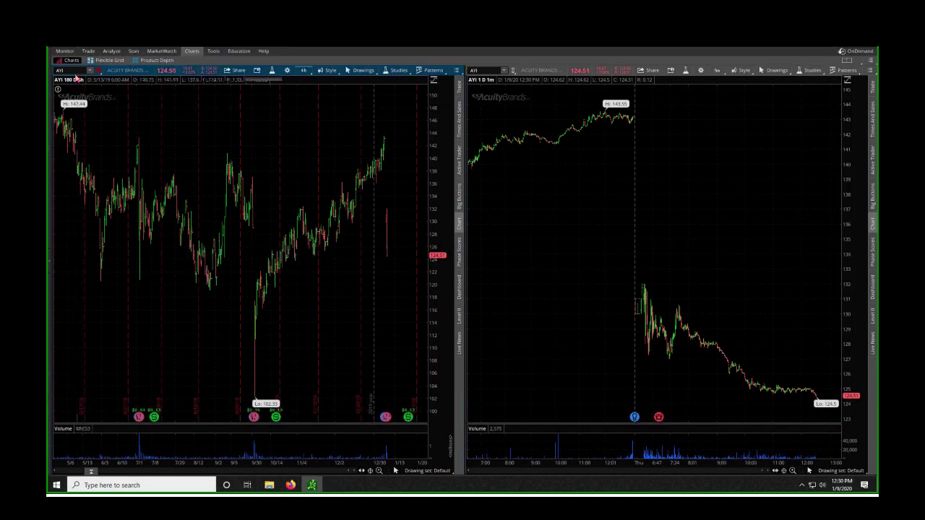
click(303, 70)
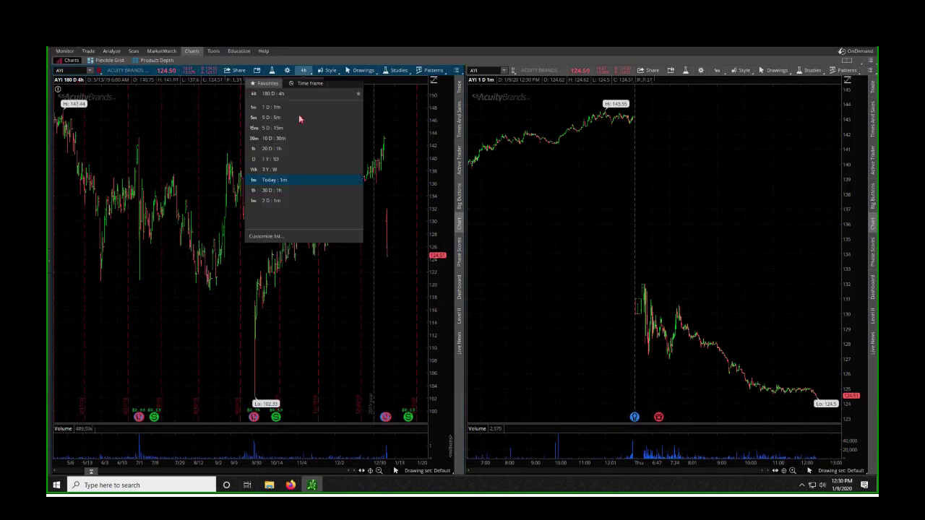
click(297, 186)
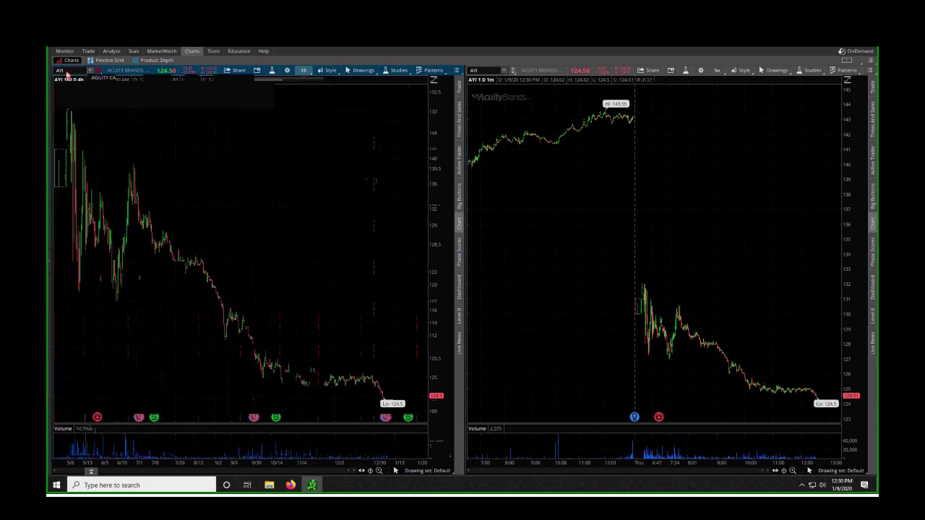
- Load AGTC on the left chart and enter AGTC for the right chart
text(AGTC)
key(Return)
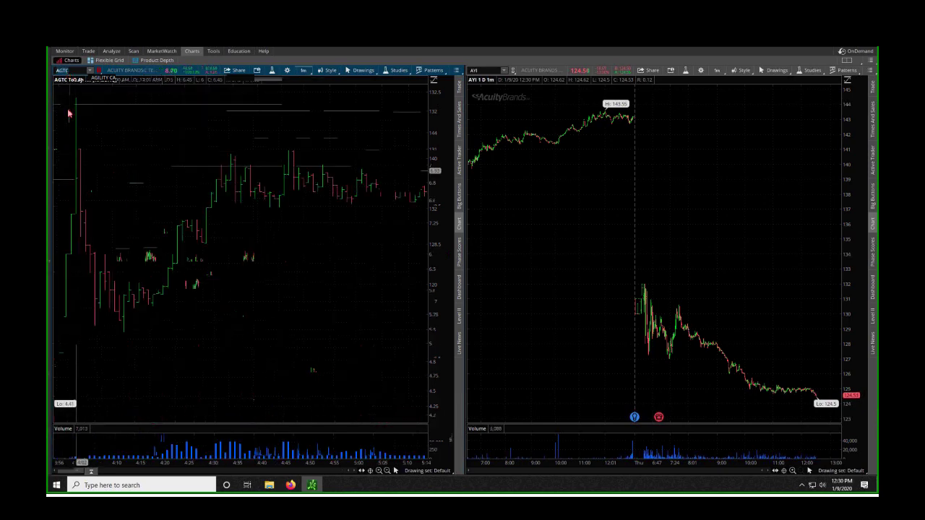
click(477, 71)
text(AGTC)
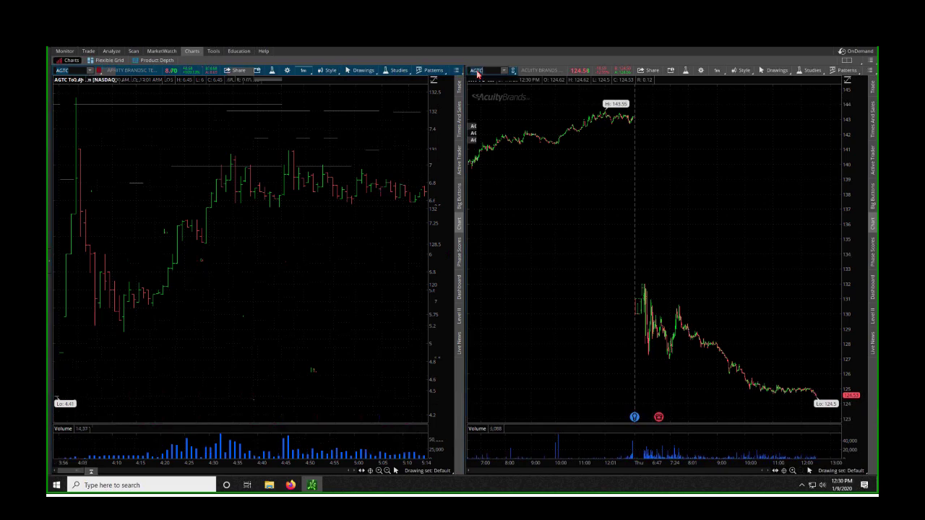
key(Return)
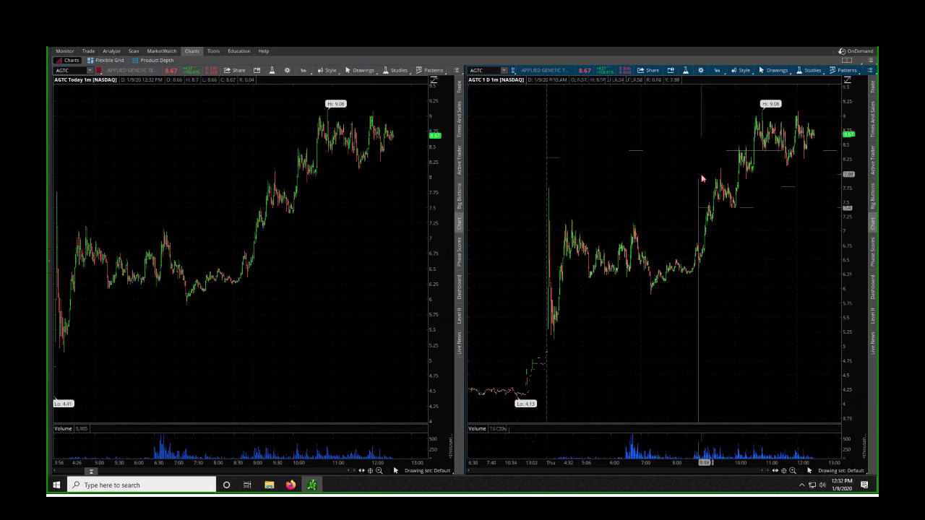
click(691, 211)
drag(691, 211, 773, 205)
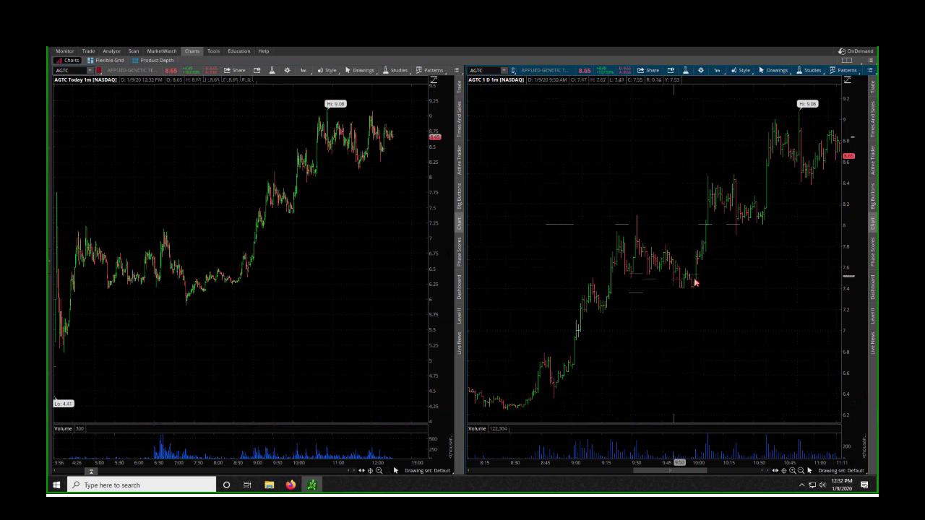
scroll(695, 282, down, 3)
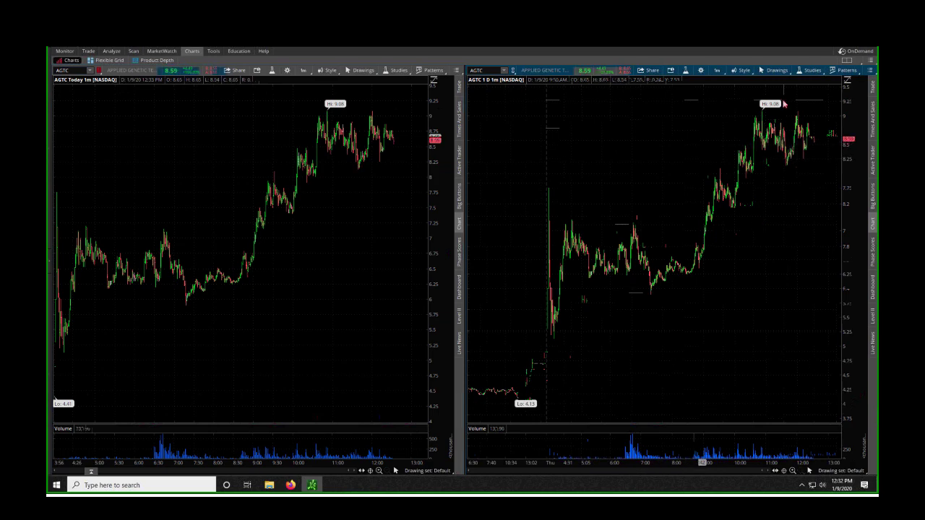
click(75, 71)
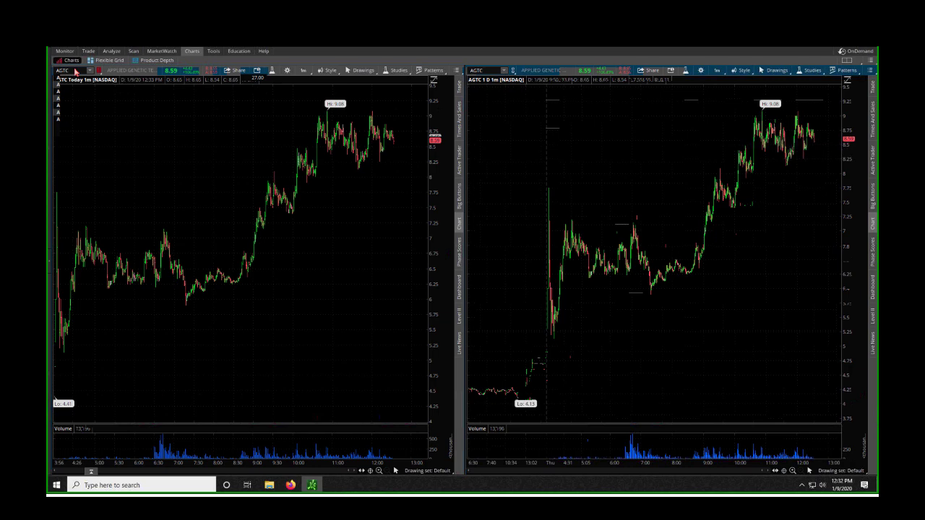
- Load ARGX on both the left and right charts
text(ARGX)
key(Return)
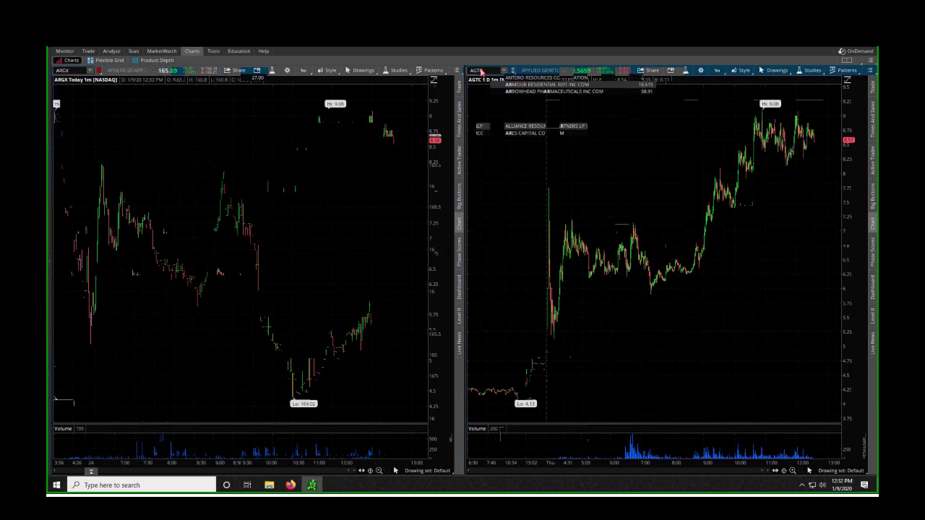
text(ARGX)
key(Return)
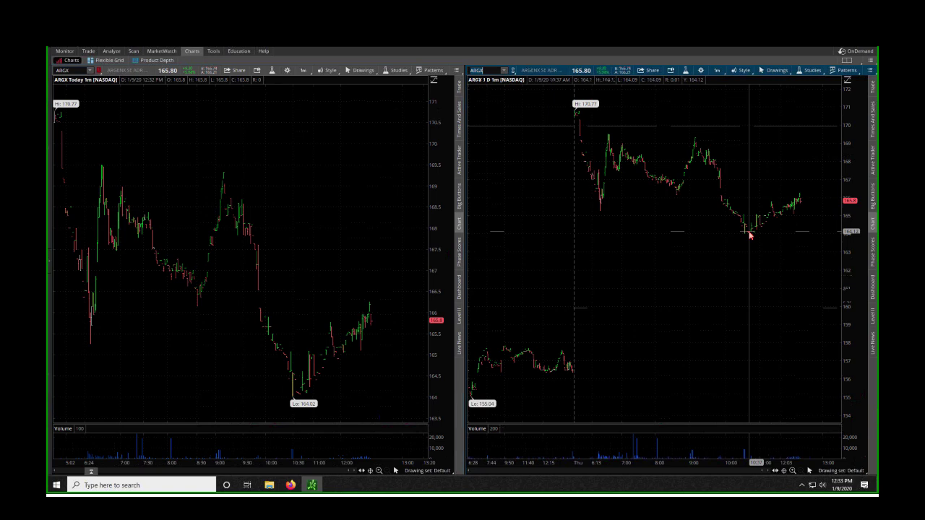
- Switch both charts to AYI (Acuity Brands)
click(72, 71)
text(AY)
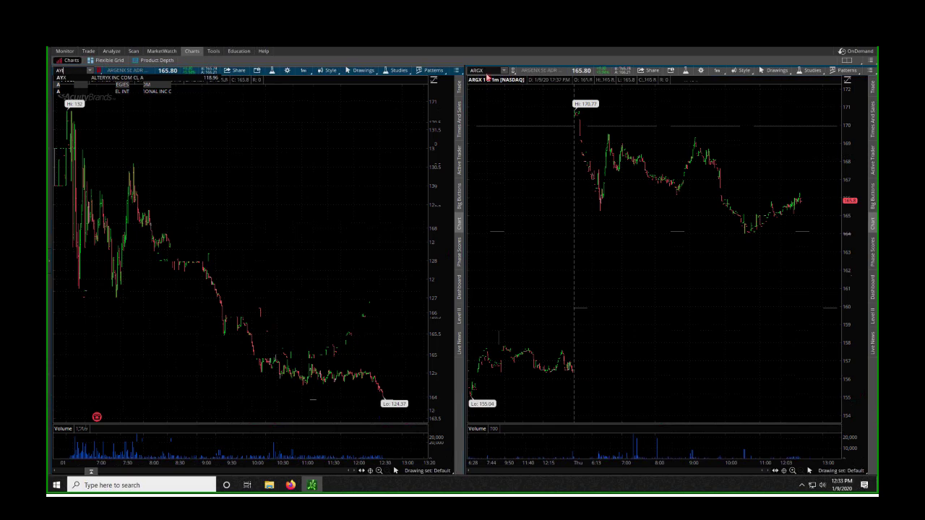
key(Return)
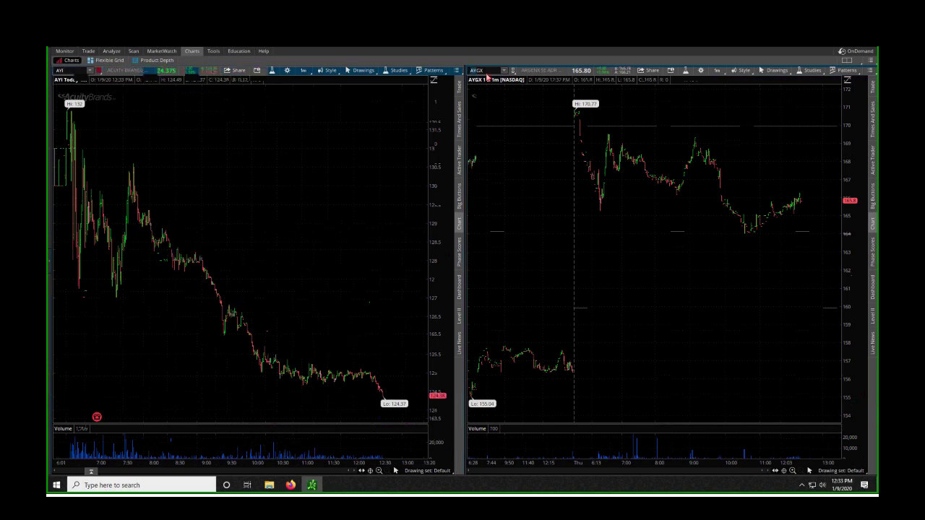
text(AYI)
key(Return)
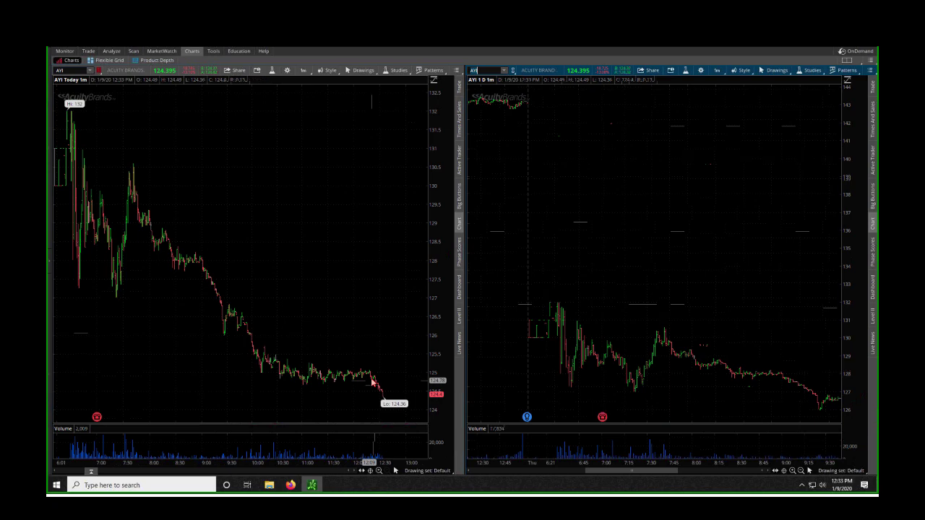
click(290, 485)
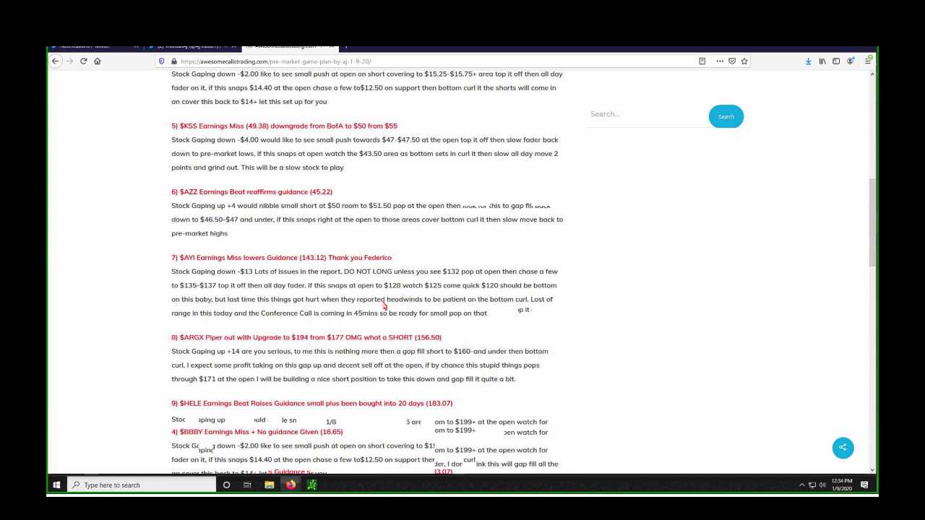
drag(424, 287, 525, 289)
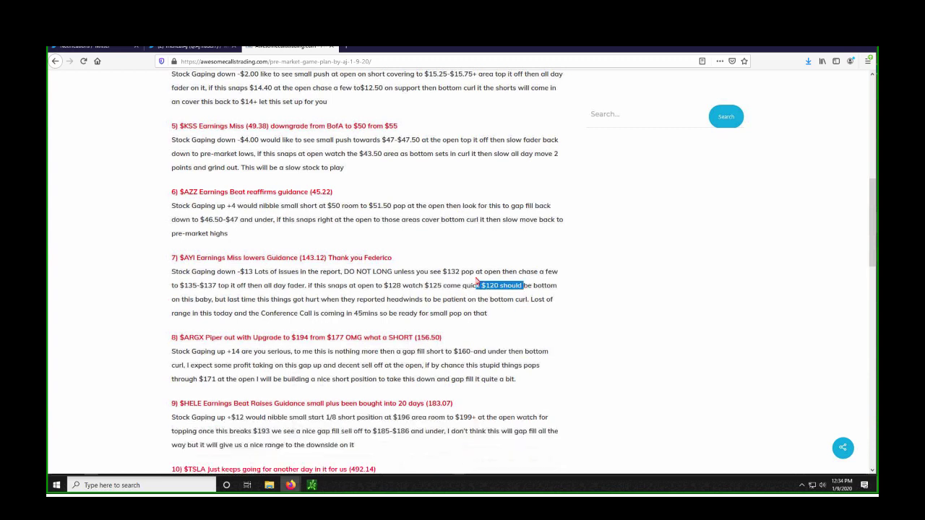
drag(429, 273, 476, 273)
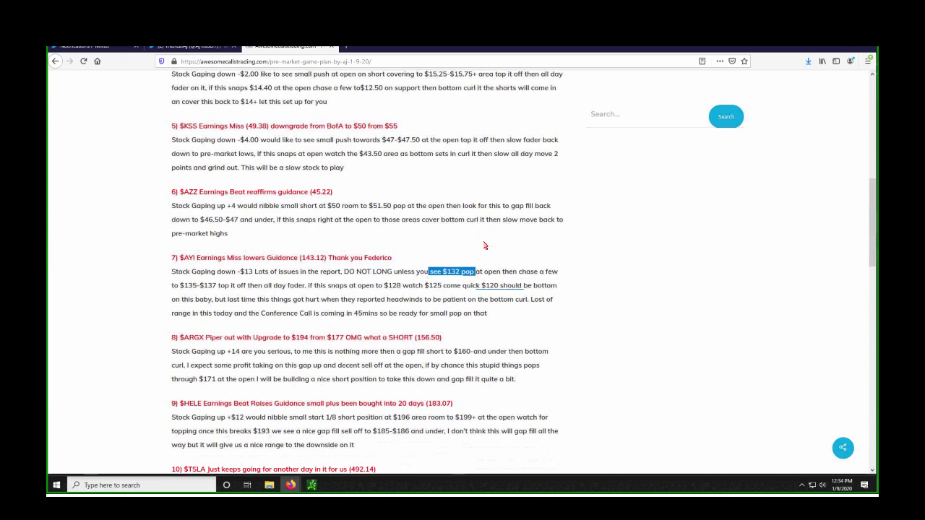
scroll(485, 246, down, 5)
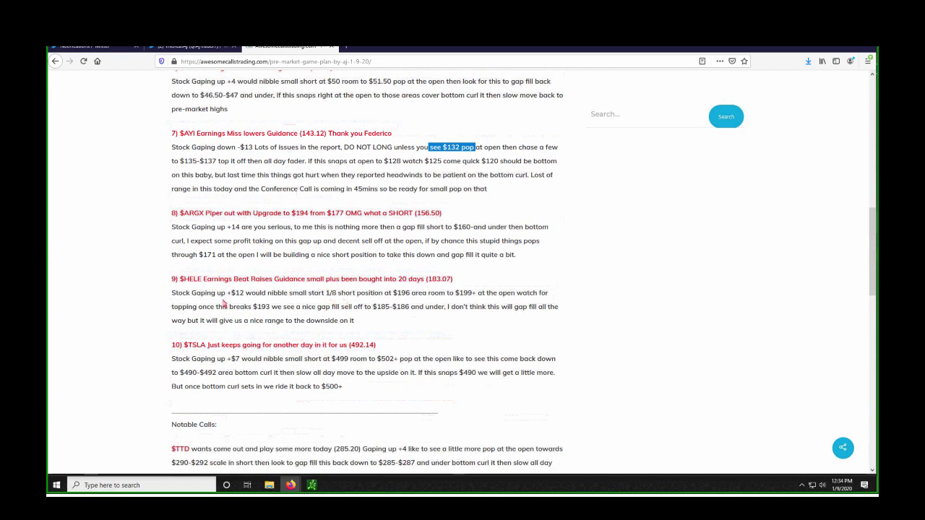
drag(228, 293, 252, 294)
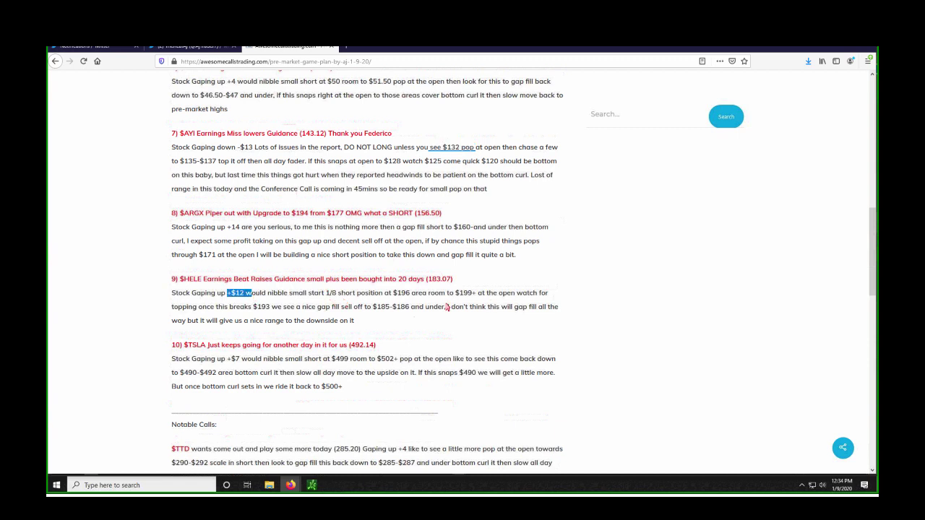
click(390, 301)
double_click(424, 293)
drag(453, 293, 484, 293)
drag(372, 306, 411, 308)
mouse_move(290, 485)
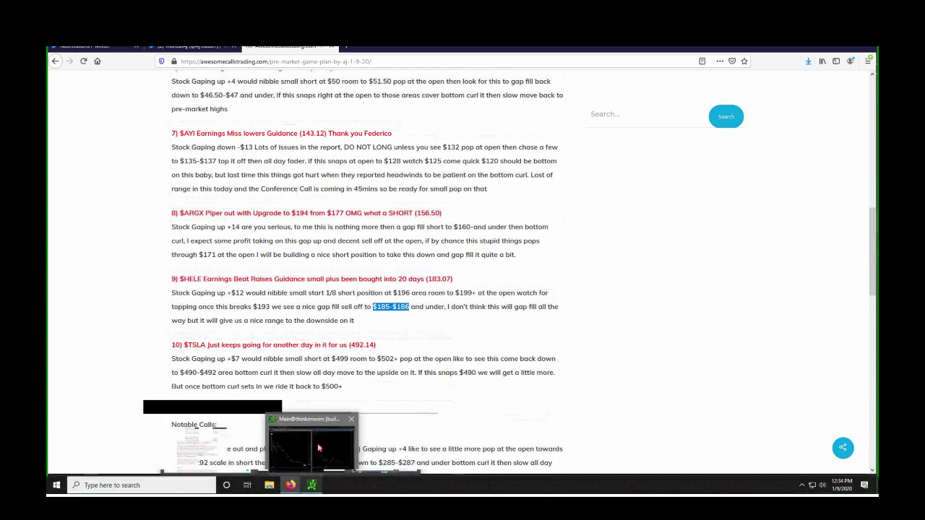
click(318, 448)
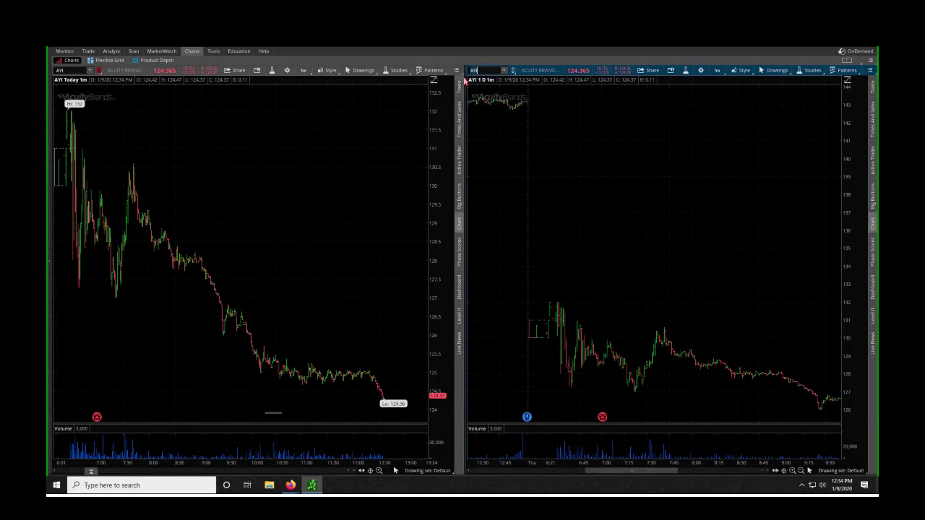
- Load HELE into the right and left charts and zoom the left chart in
text(HELE)
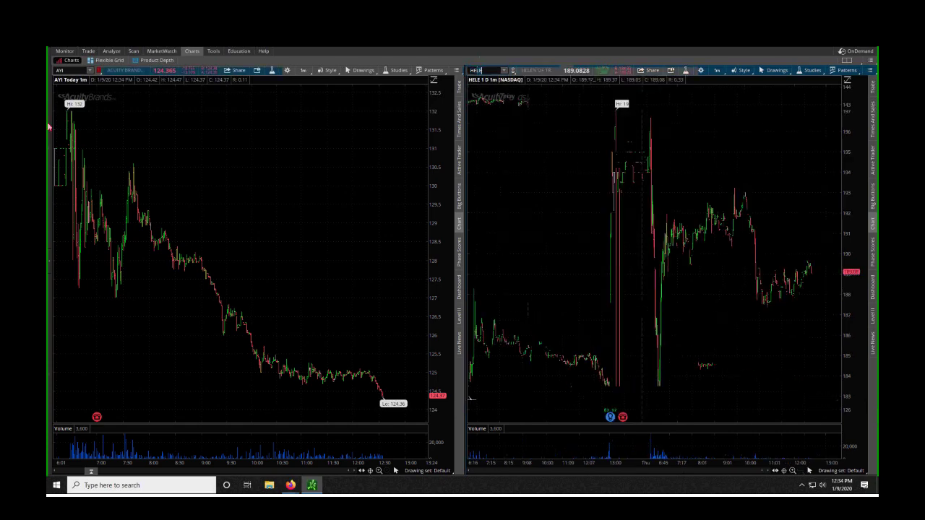
click(70, 72)
text(HELE)
key(Return)
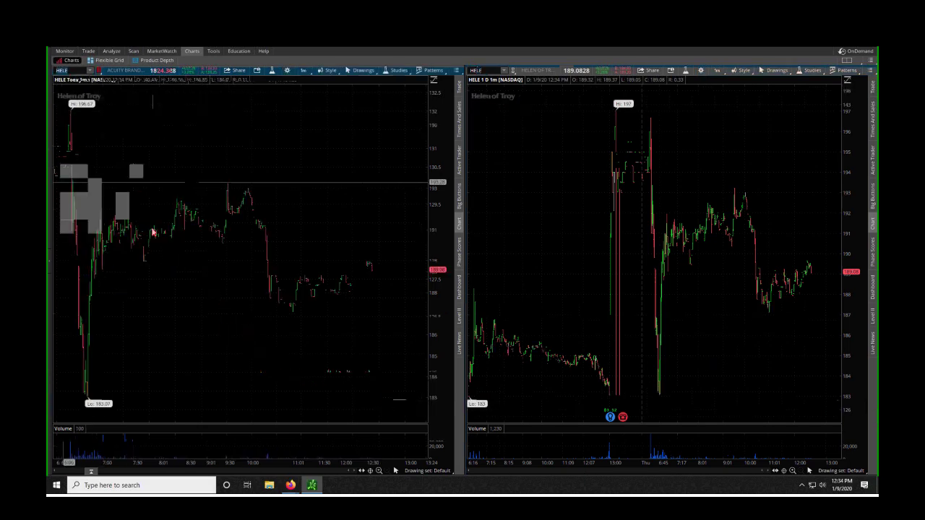
scroll(153, 232, up, 3)
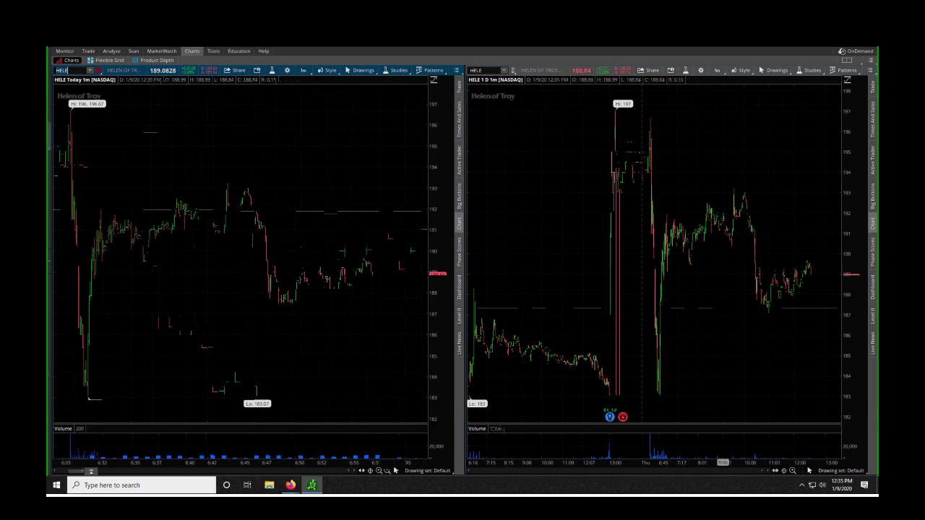
- Load TUFN on both the left and right charts
click(67, 71)
text(TUFN)
key(Return)
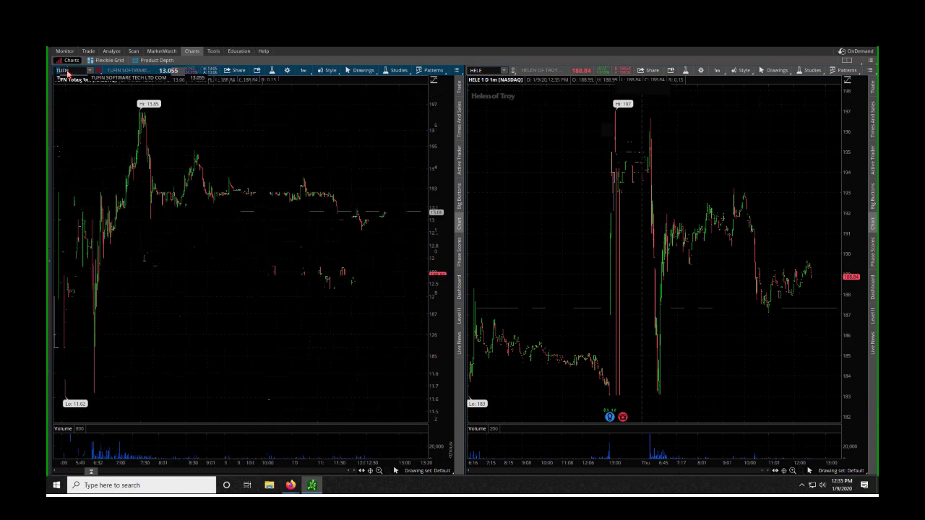
click(481, 75)
text(TUFN)
key(Return)
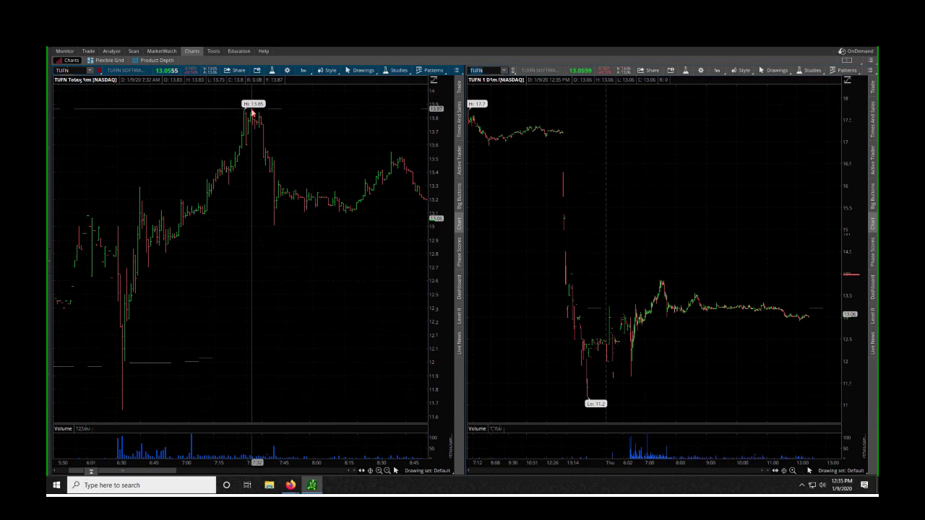
- Change the chart symbol to AZZ
click(73, 71)
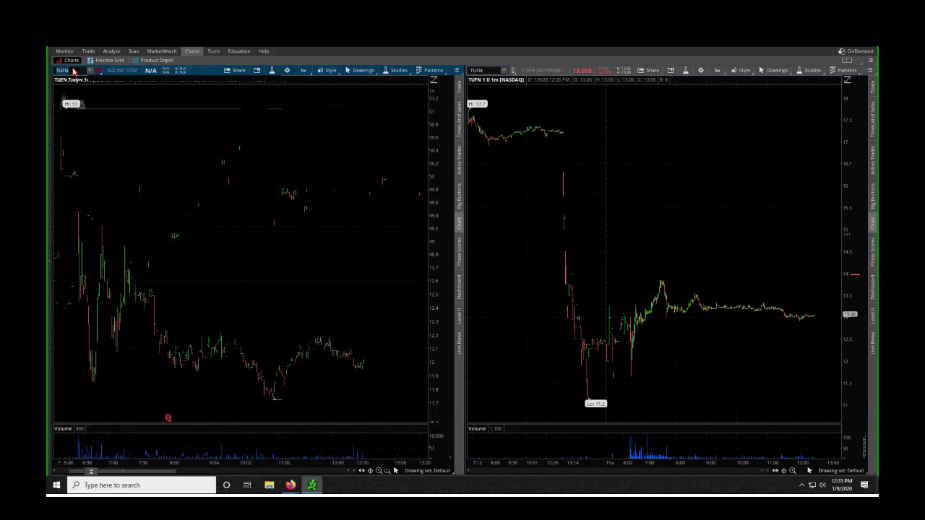
click(489, 70)
text(AZZ)
key(Return)
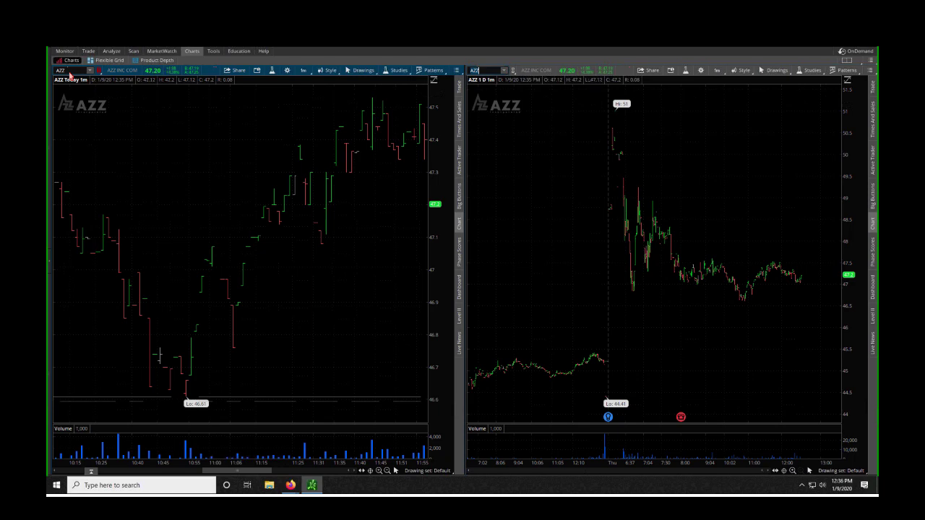
- Enter DBVT in the left chart's symbol box and load it
click(70, 72)
text(DBVT)
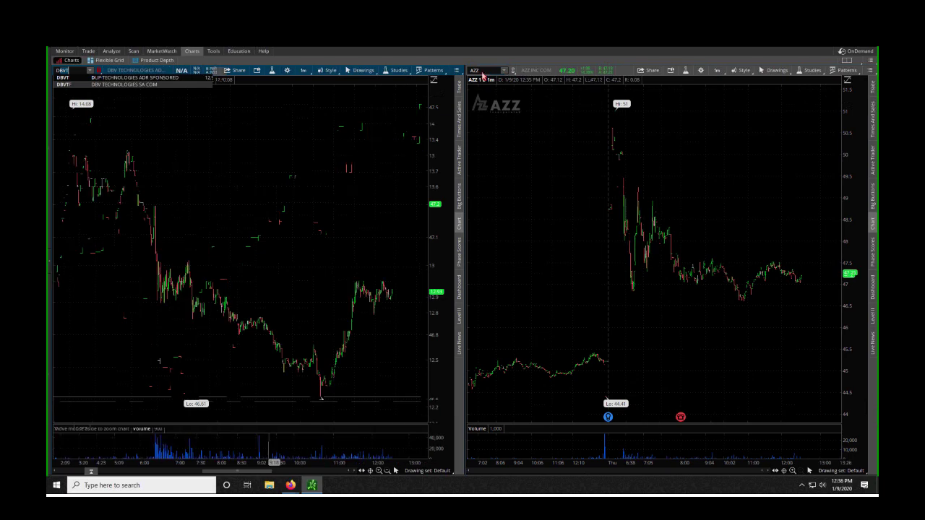
key(Return)
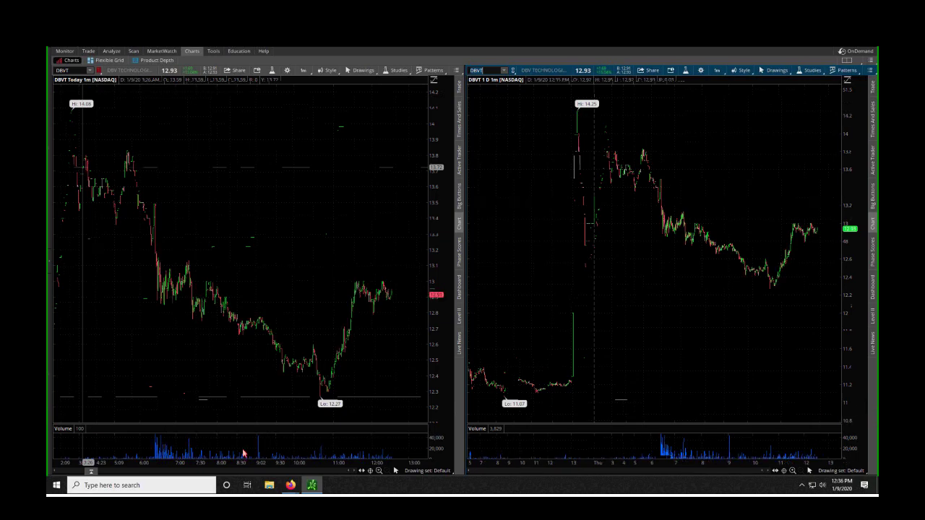
- In the game plan, highlight DBVT's $12.50 level, 1-1.5 point grind, $14 pop and $12-$12.50 gap fill
key(alt+Tab)
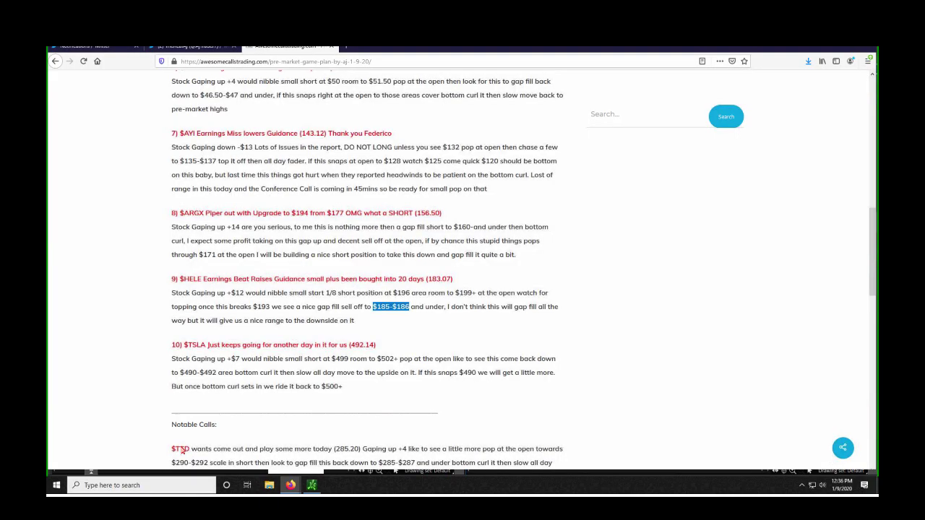
scroll(140, 258, up, 3)
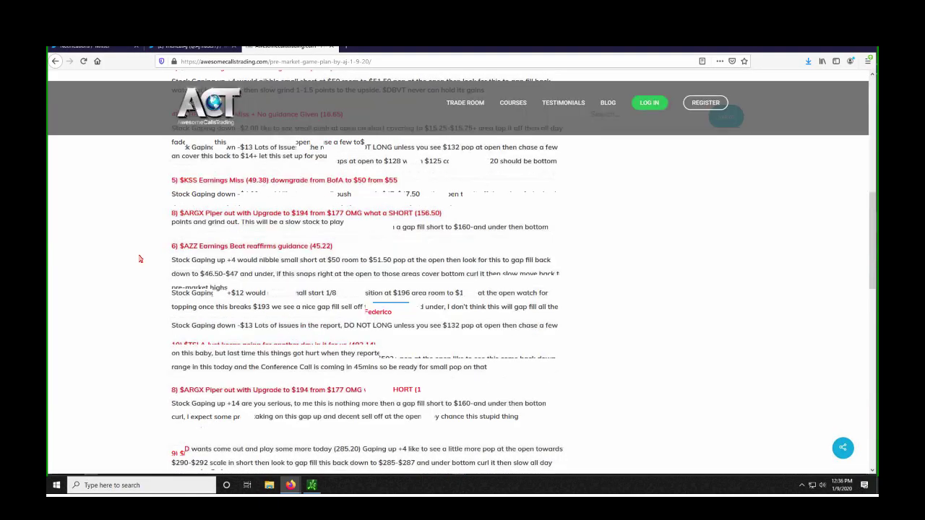
scroll(140, 259, up, 3)
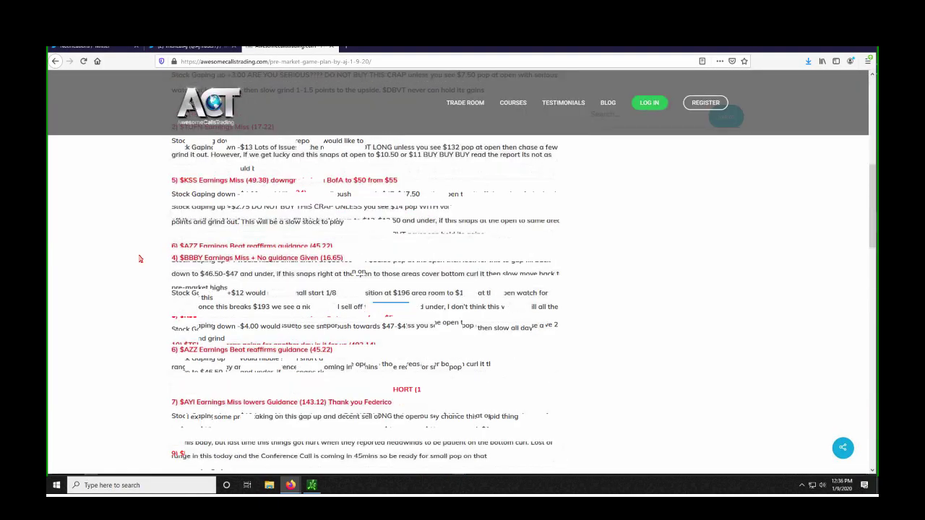
scroll(140, 259, up, 3)
double_click(383, 221)
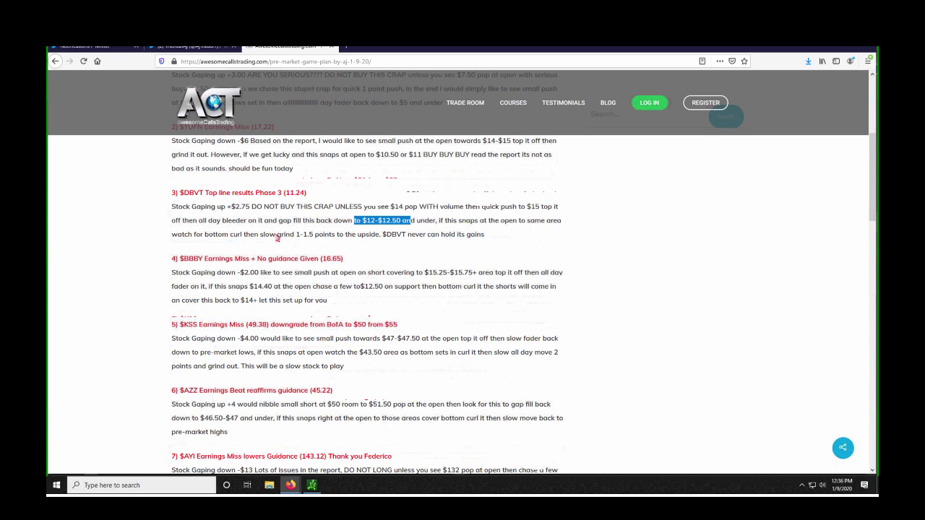
drag(277, 239, 329, 237)
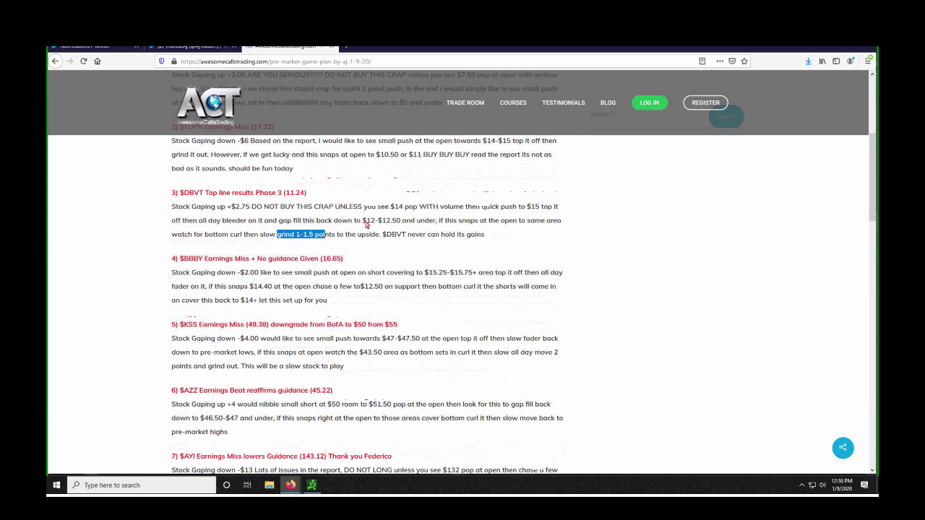
drag(366, 225, 407, 209)
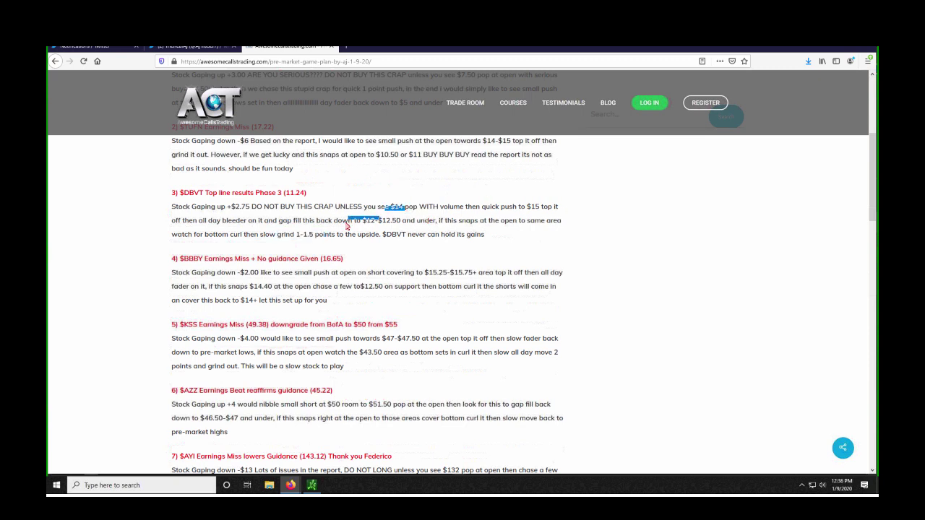
drag(348, 224, 416, 224)
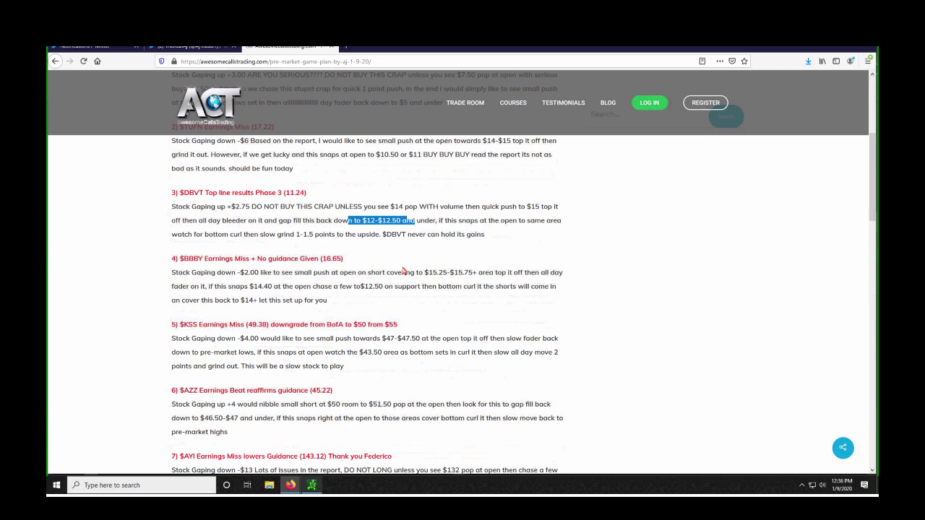
- Bring the DBVT thinkorswim charts forward and select the left chart's symbol
mouse_move(305, 490)
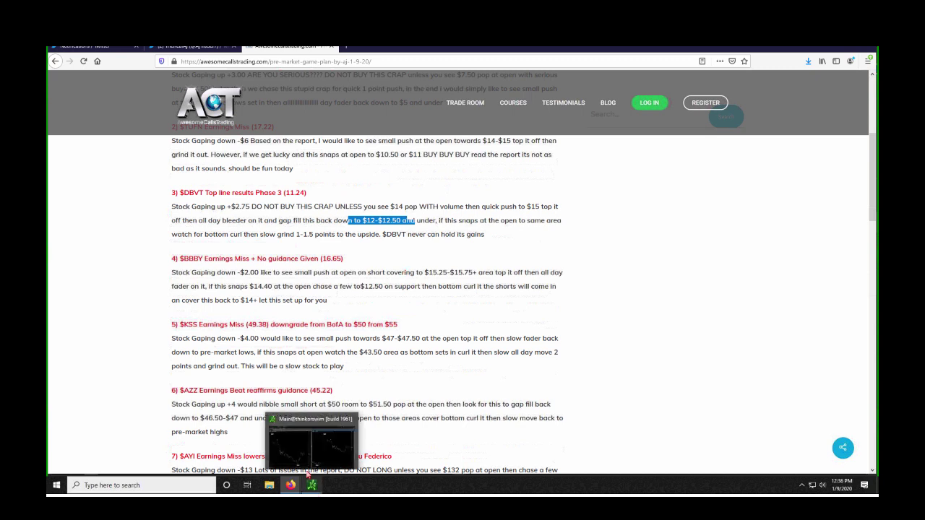
click(308, 474)
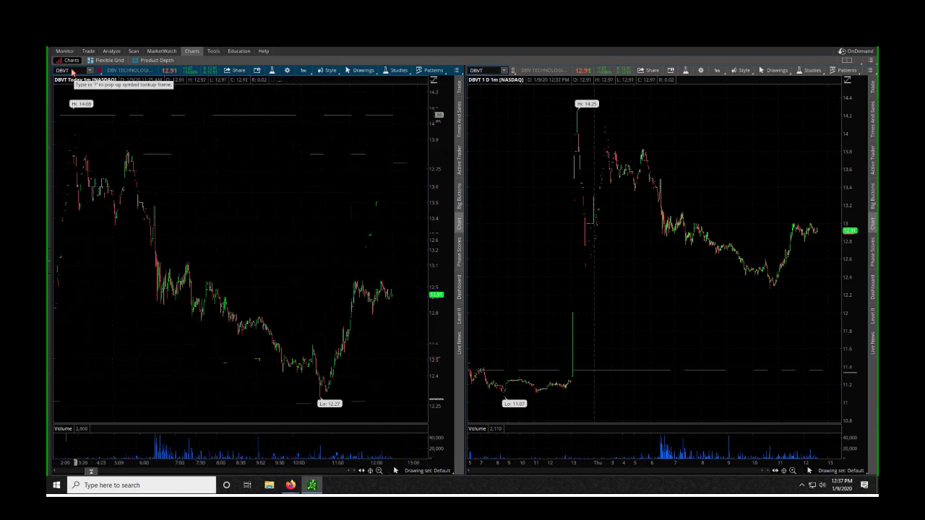
click(72, 71)
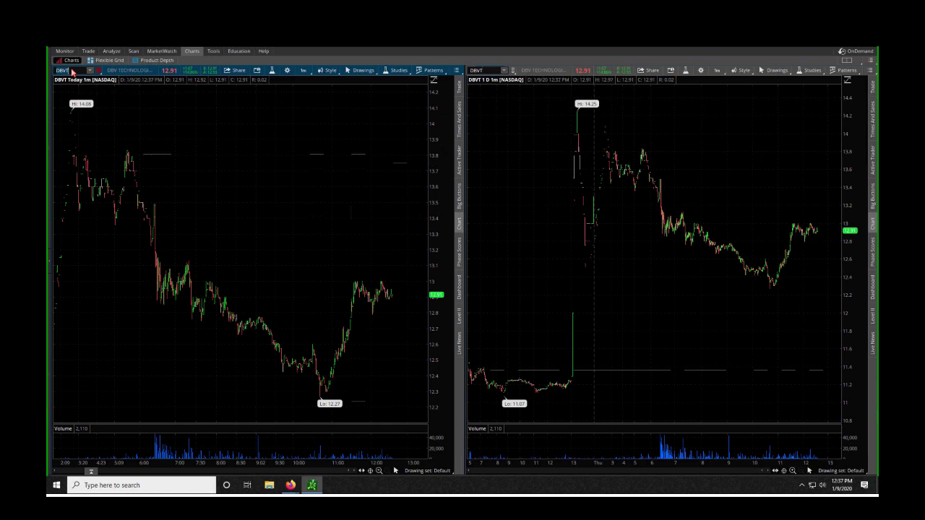
- Load BIDU on the left chart and start entering BIDU in the right chart's symbol box
text(BI)
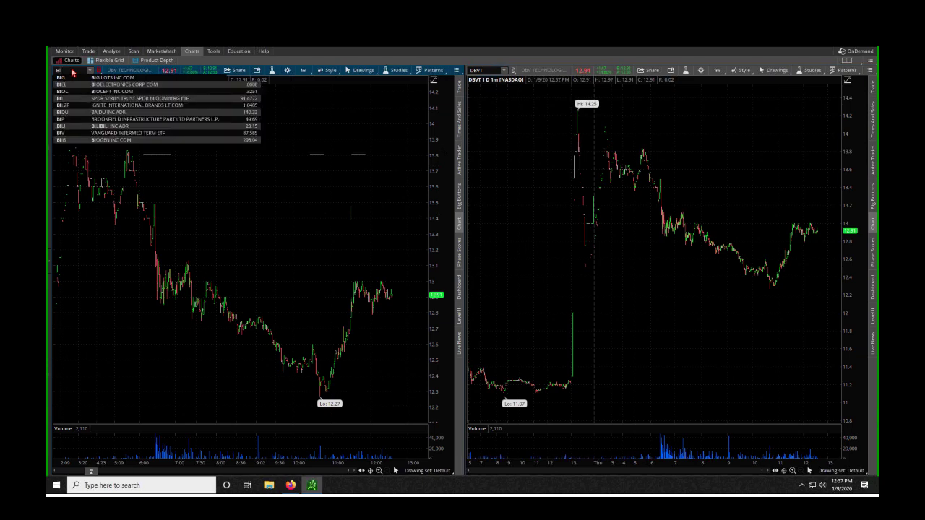
text(DU)
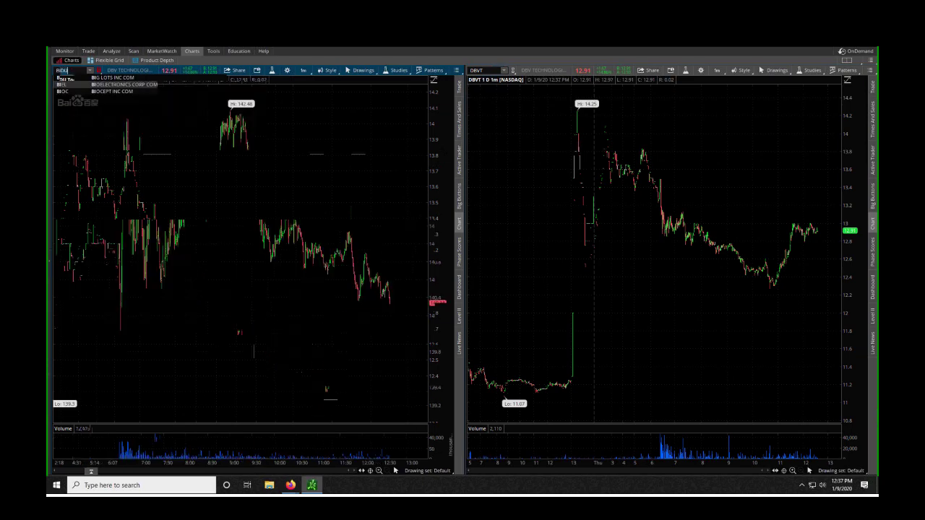
key(Return)
click(484, 72)
text(B)
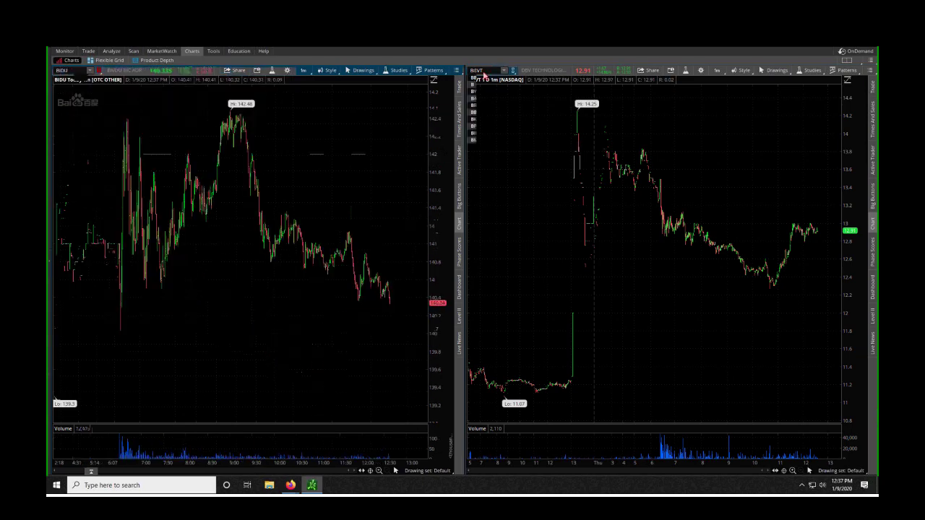
text(IDU)
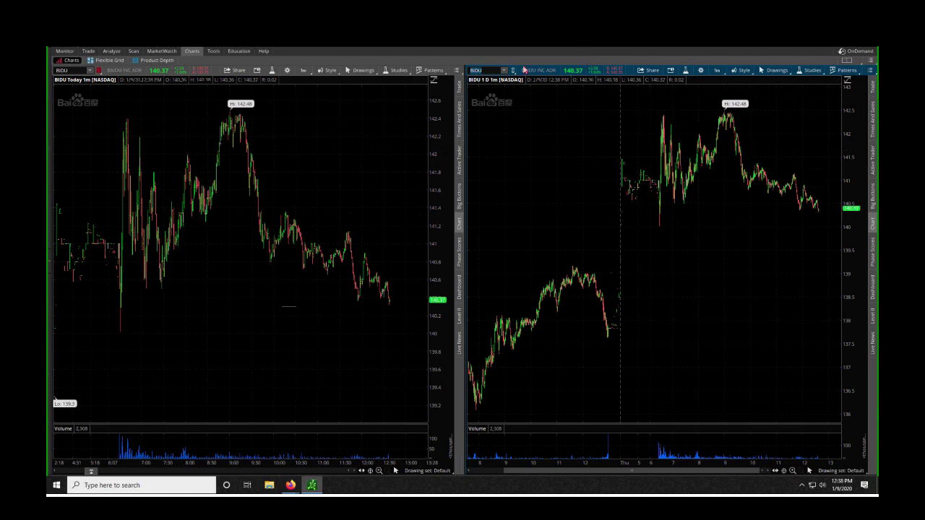
- Load TSLA on the right and left charts, then return to the game plan in Firefox
click(492, 71)
text(TSLA)
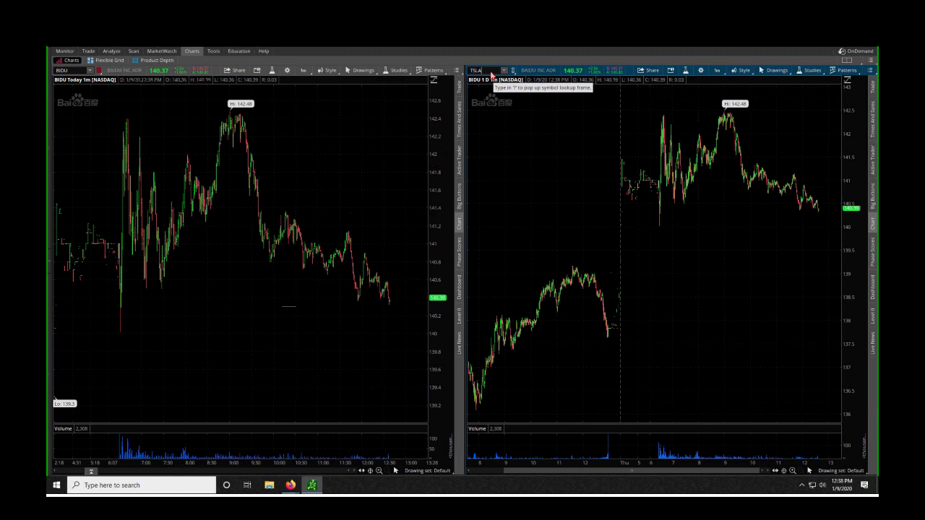
key(Return)
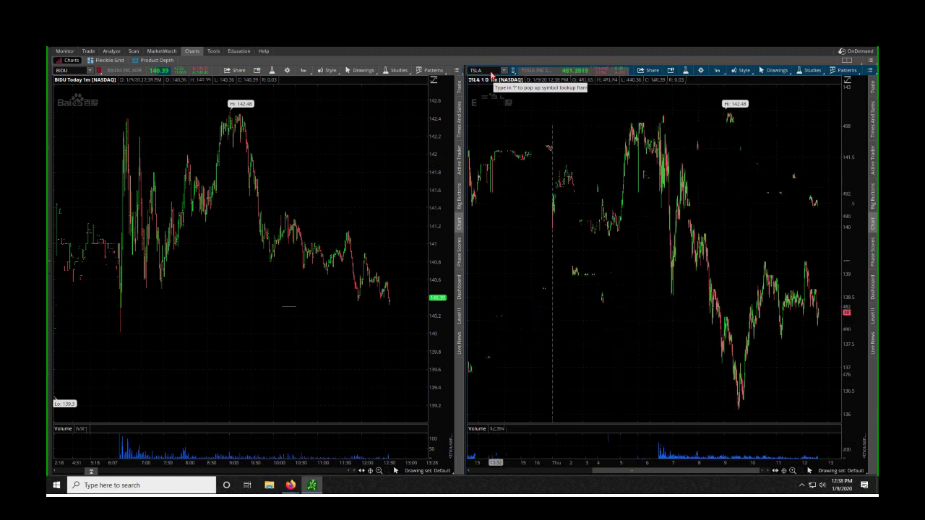
click(70, 72)
text(T)
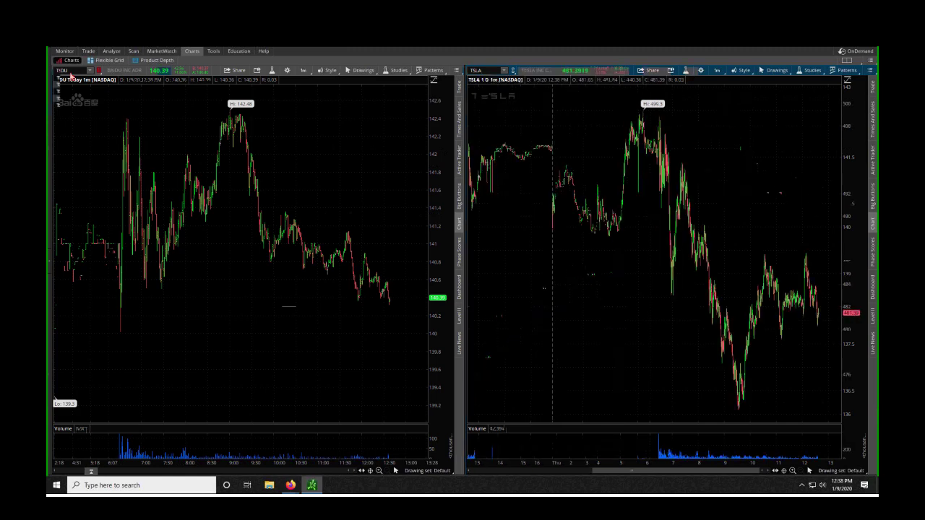
text(SLA)
key(Return)
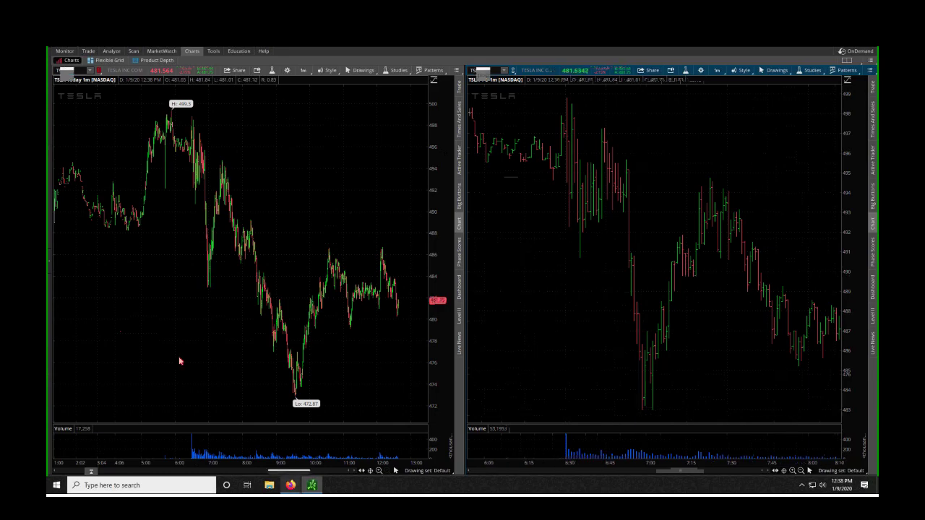
key(alt+Tab)
scroll(124, 260, down, 5)
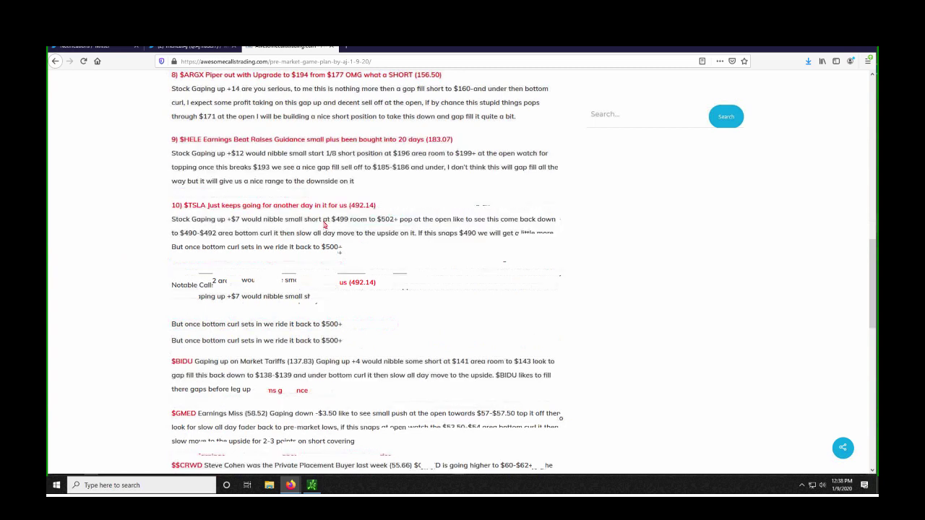
- Highlight the TSLA plan's $499 short and $490 levels, then bring the thinkorswim charts back
drag(304, 220, 371, 221)
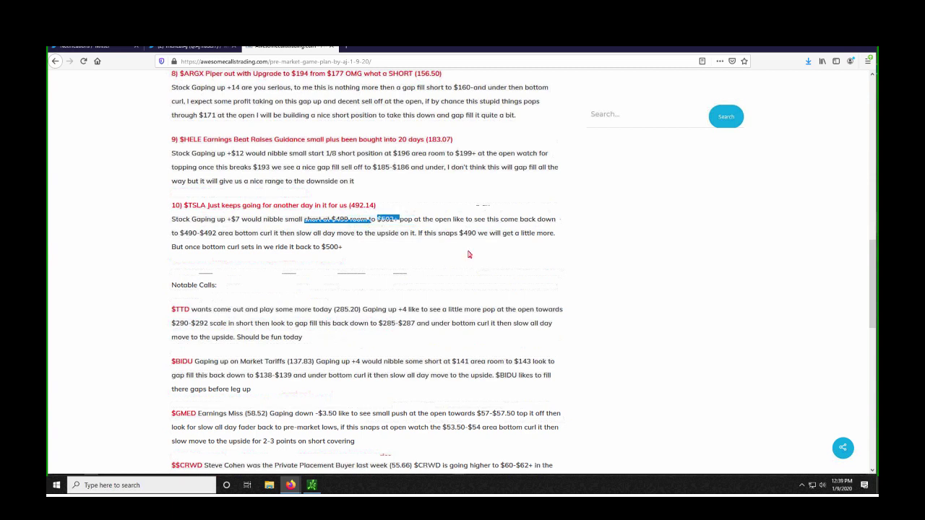
drag(474, 234, 460, 235)
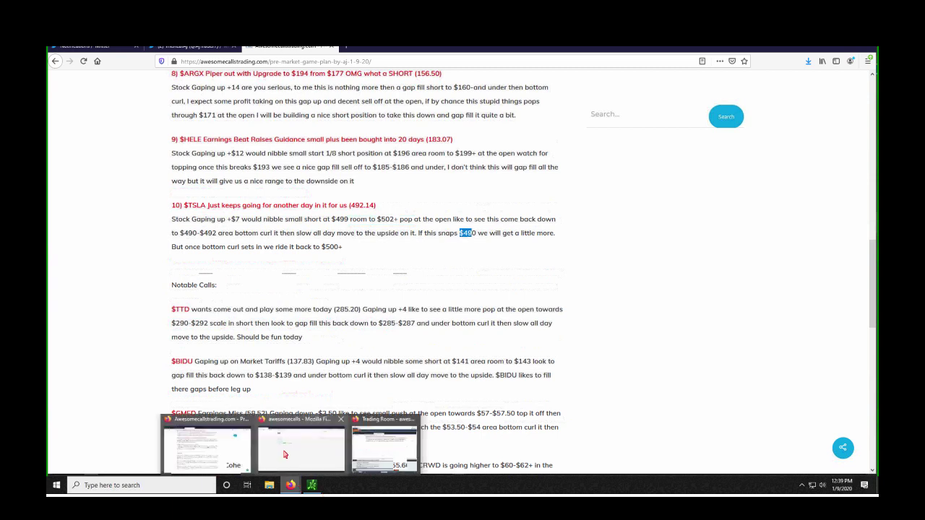
click(311, 494)
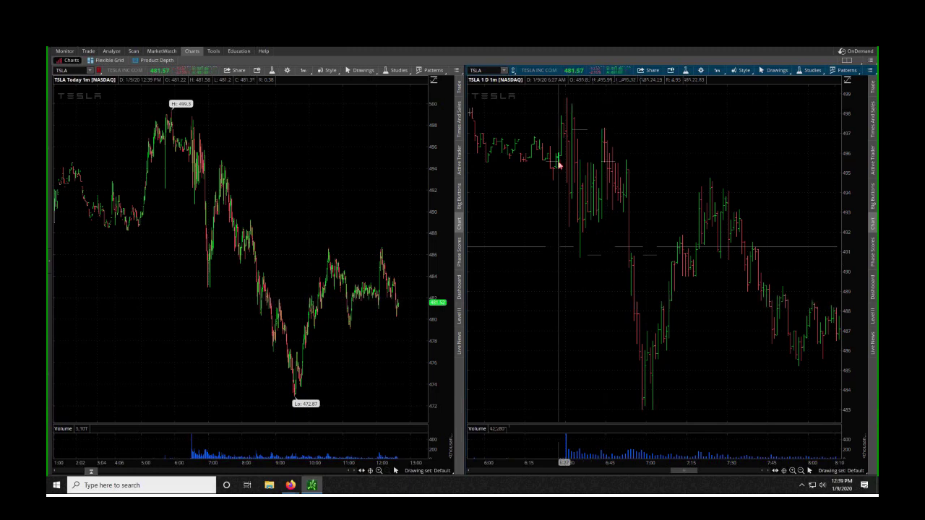
- Zoom the right TSLA chart into the early bars near the open, then back out to the full day
drag(558, 165, 635, 187)
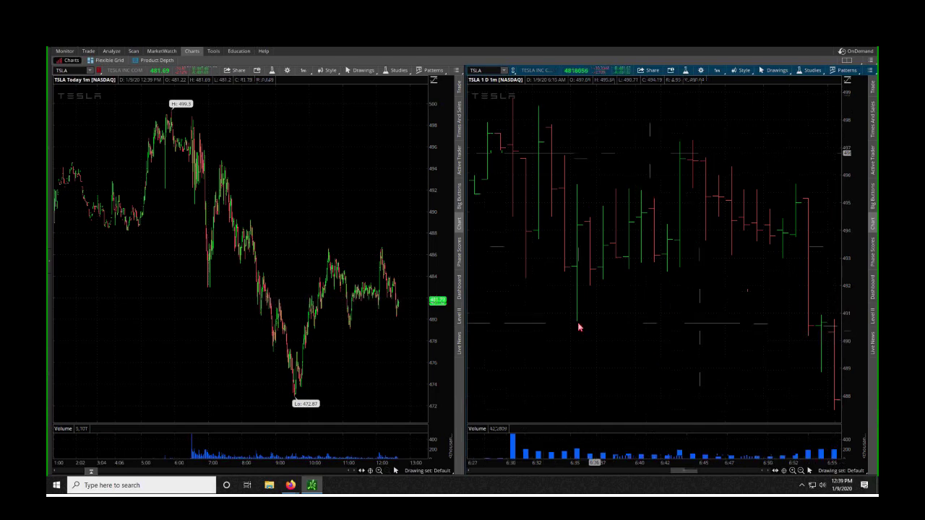
scroll(649, 163, down, 3)
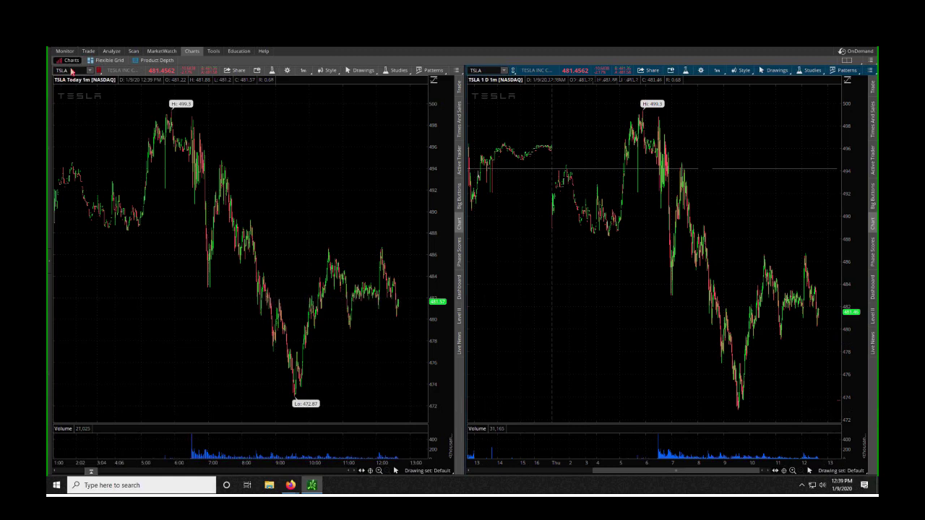
- Change the left chart's symbol from TSLA to AYI (Acuity Brands)
click(71, 71)
text(AY)
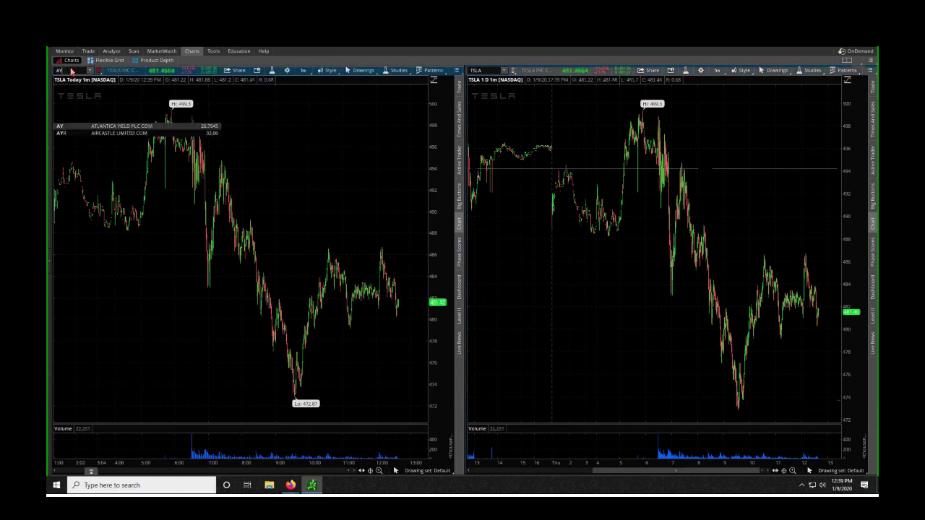
text(I)
key(Return)
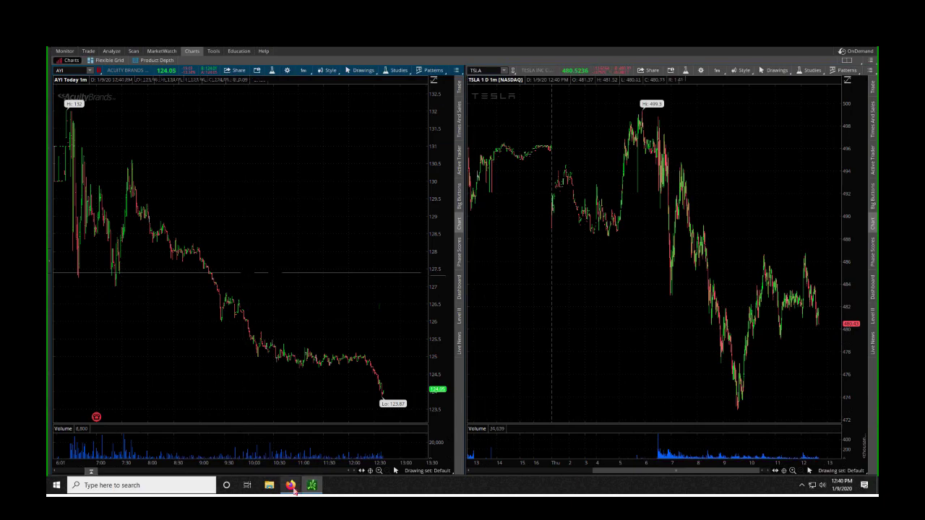
- Bring the Firefox game plan forward and scroll up to its 1/9/20 header
mouse_move(293, 490)
click(209, 455)
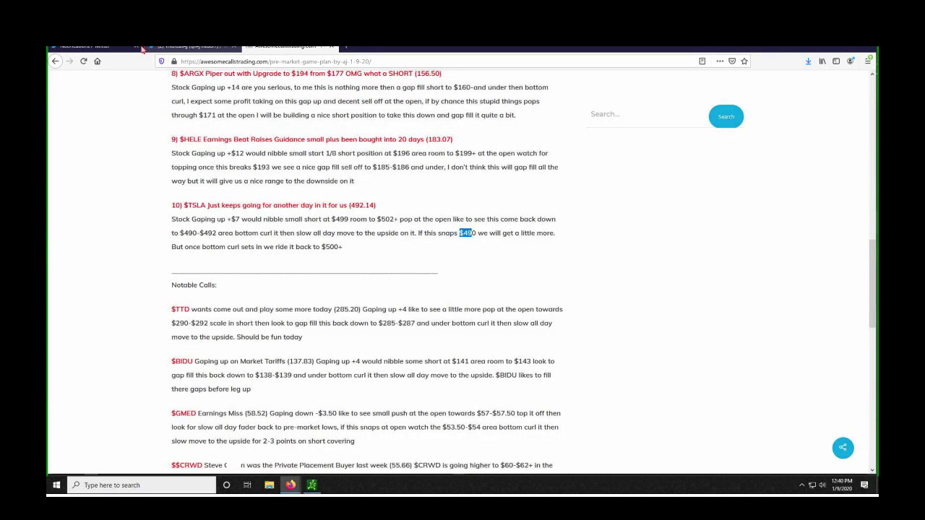
scroll(223, 140, up, 4)
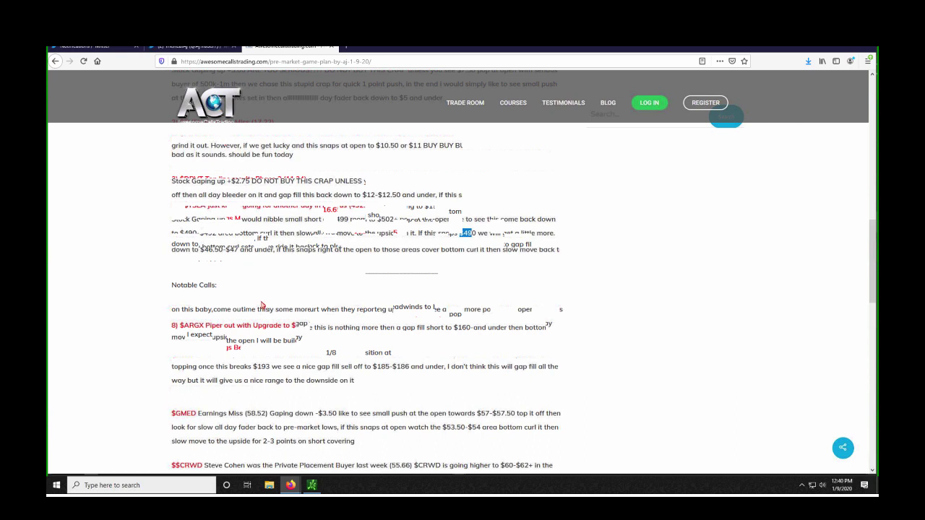
scroll(262, 305, up, 5)
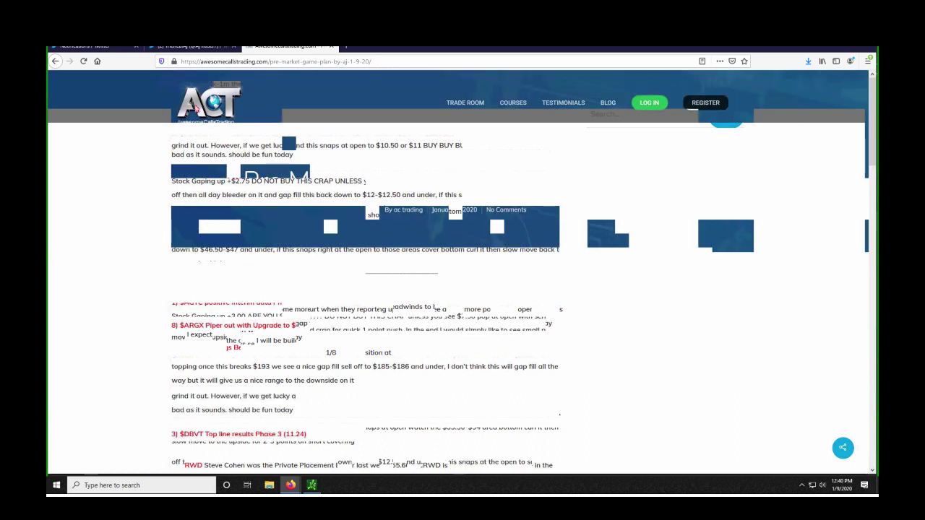